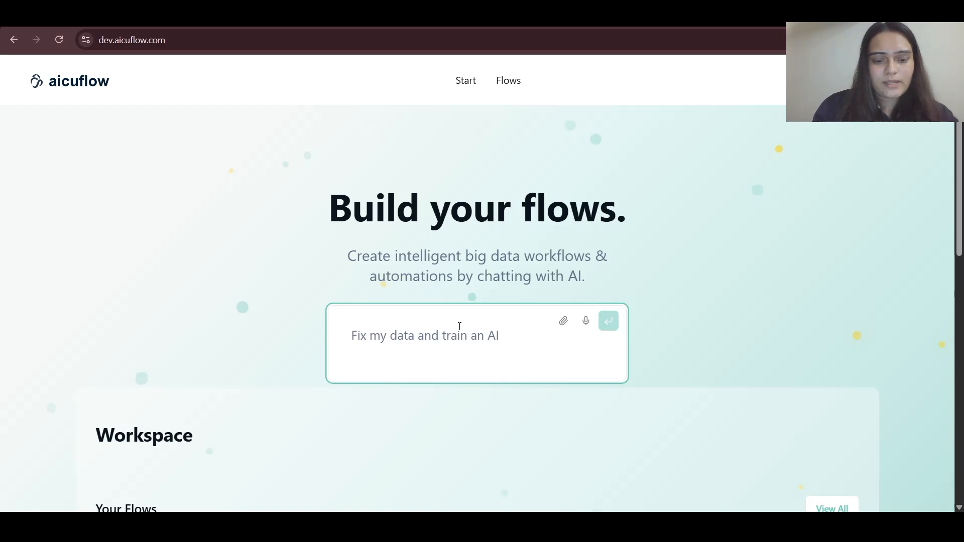
- Start a new chat workflow and upload daily-total-female-births-CA.csv to the flow's data
{"action": "key", "text": "Return"}
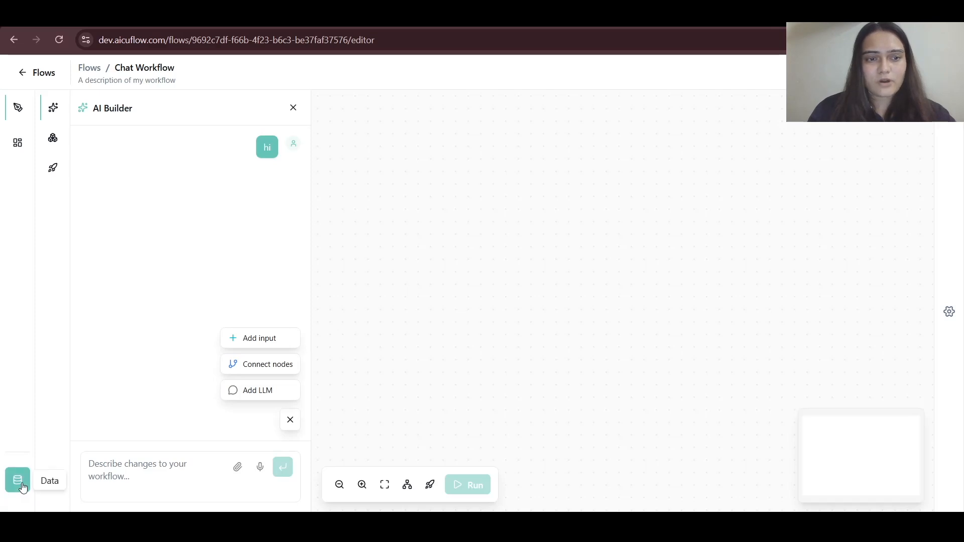
{"action": "left_click", "coordinate": [20, 482]}
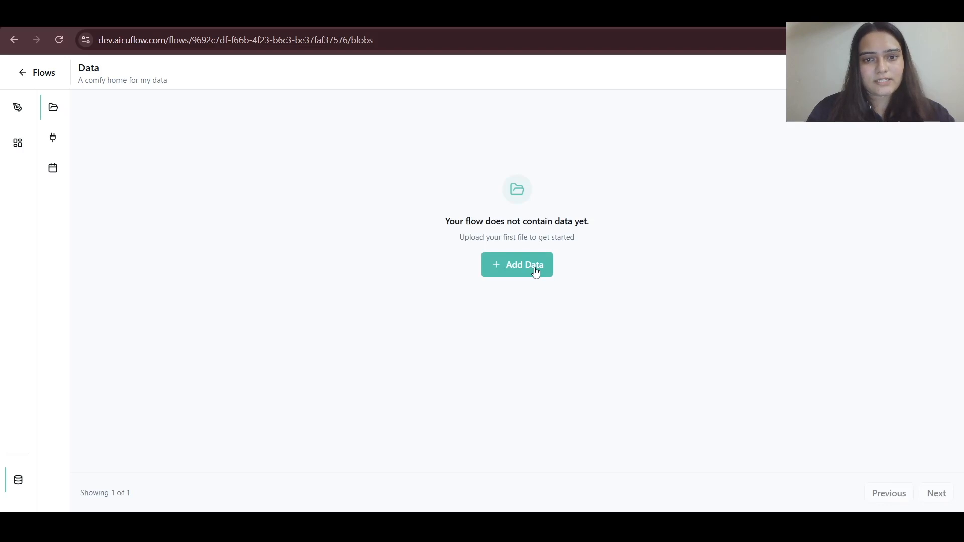
{"action": "left_click", "coordinate": [536, 271]}
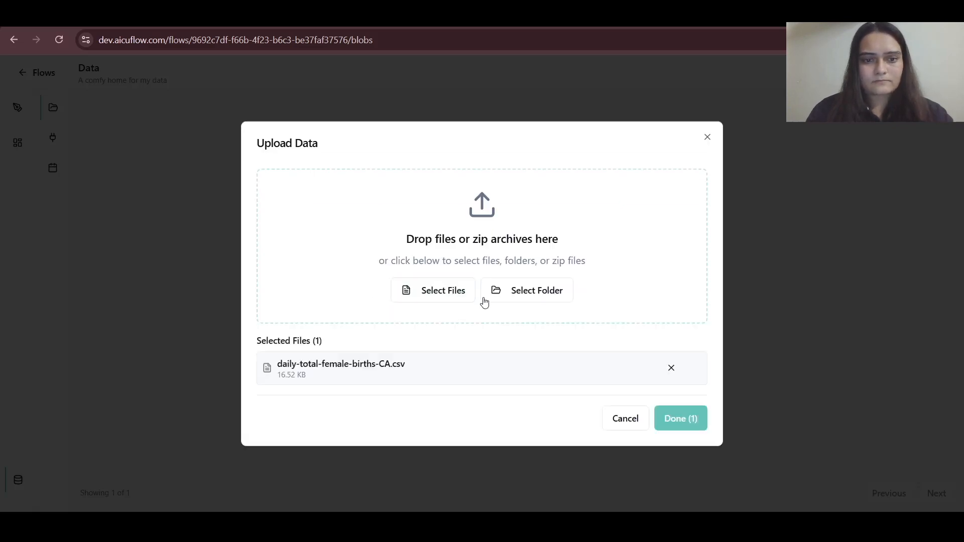
{"action": "left_click", "coordinate": [681, 419]}
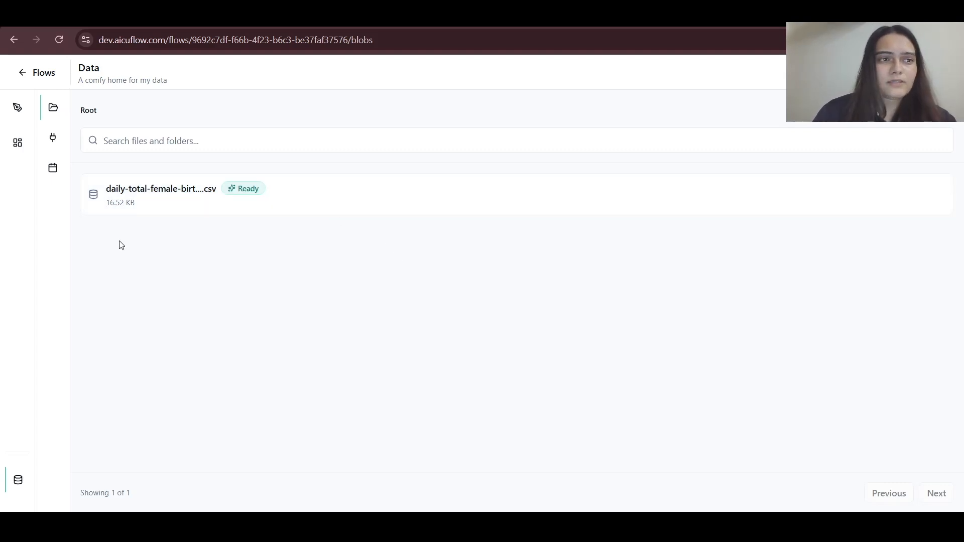
- Add Select Data, Train AI Model and Preview Output nodes from the node library to the workflow canvas
{"action": "left_click", "coordinate": [18, 111]}
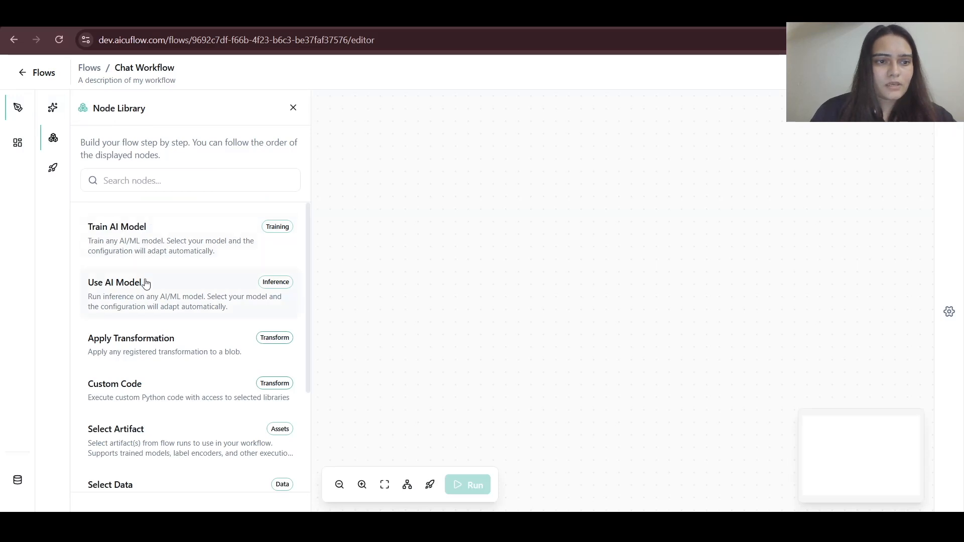
{"action": "scroll", "coordinate": [146, 284], "scroll_direction": "down", "scroll_amount": 1}
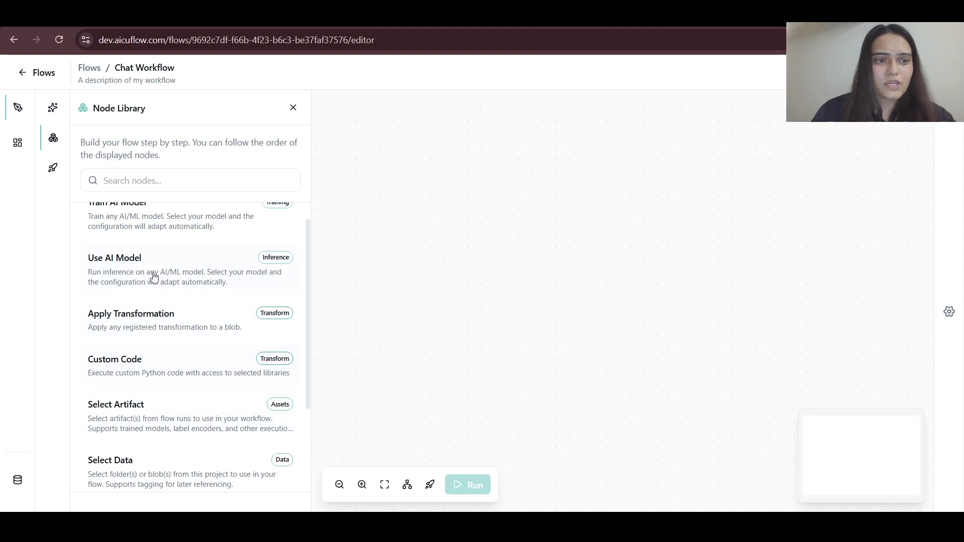
{"action": "scroll", "coordinate": [134, 300], "scroll_direction": "up", "scroll_amount": 1}
{"action": "scroll", "coordinate": [134, 300], "scroll_direction": "down", "scroll_amount": 1}
{"action": "scroll", "coordinate": [134, 300], "scroll_direction": "down", "scroll_amount": 3}
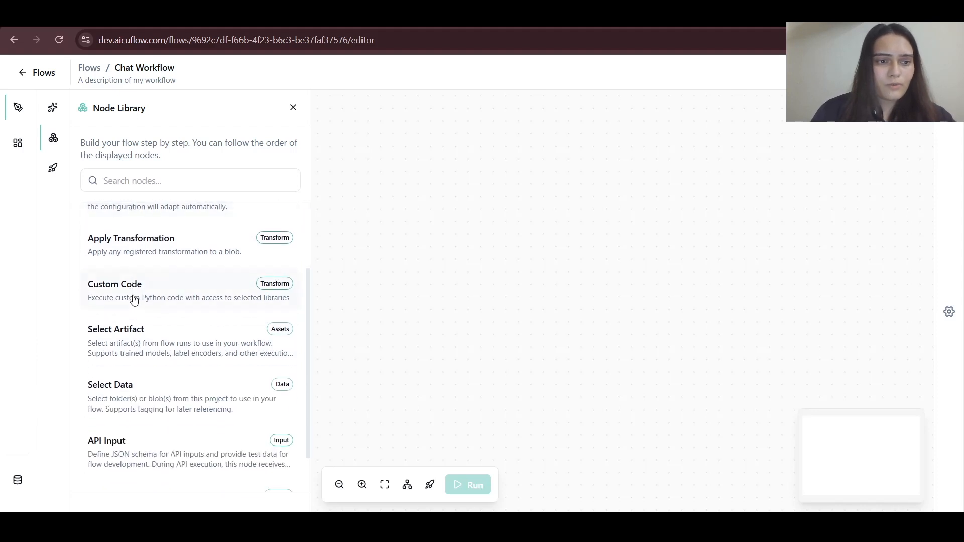
{"action": "left_click", "coordinate": [141, 406]}
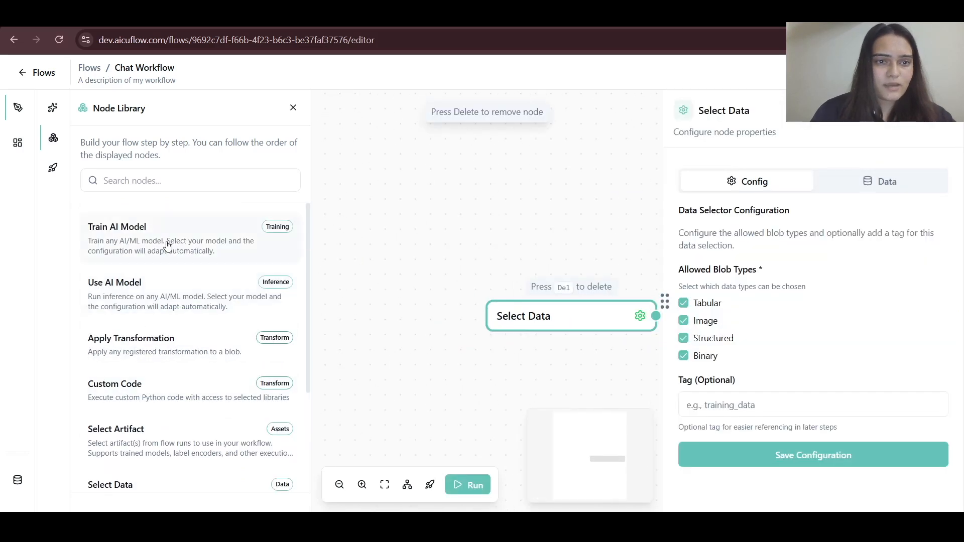
{"action": "left_click", "coordinate": [167, 245]}
{"action": "scroll", "coordinate": [170, 348], "scroll_direction": "down", "scroll_amount": 5}
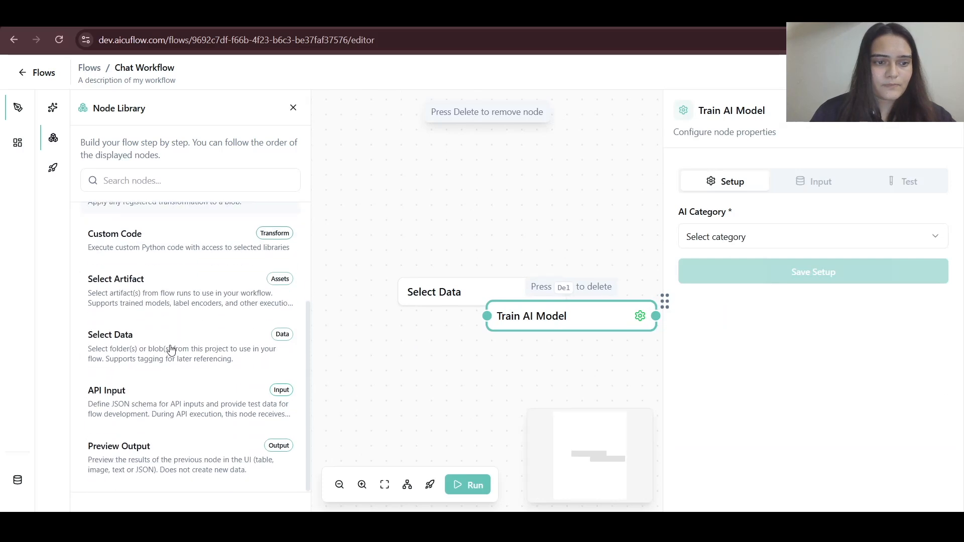
{"action": "left_click", "coordinate": [148, 461]}
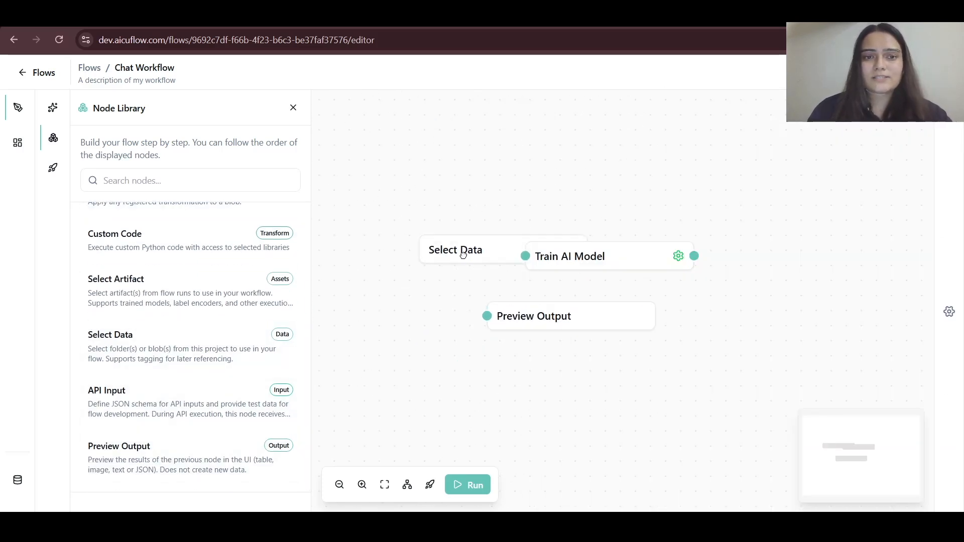
- Arrange the three nodes in a row and connect Select Data to Train AI Model to Preview Output
{"action": "left_click_drag", "start_coordinate": [463, 255], "coordinate": [356, 302]}
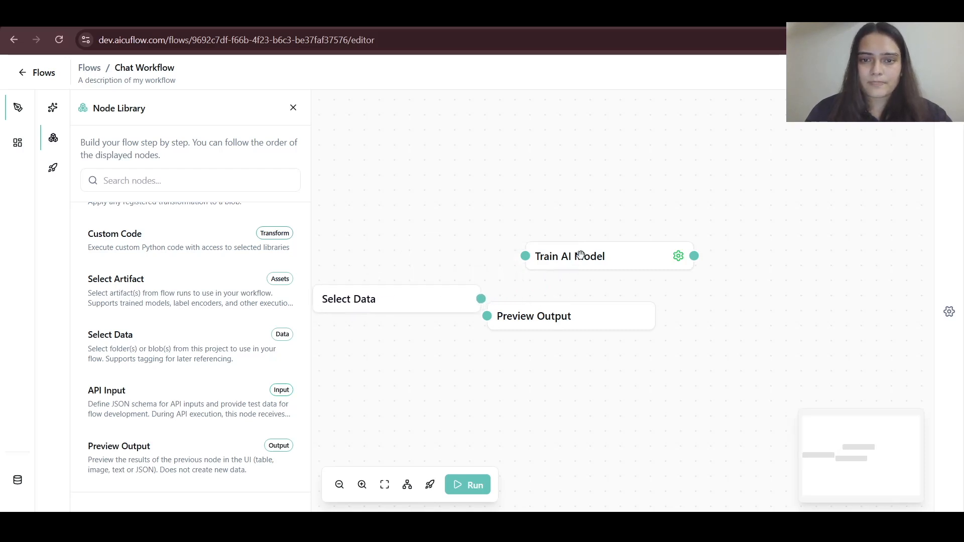
{"action": "left_click_drag", "start_coordinate": [582, 254], "coordinate": [593, 302]}
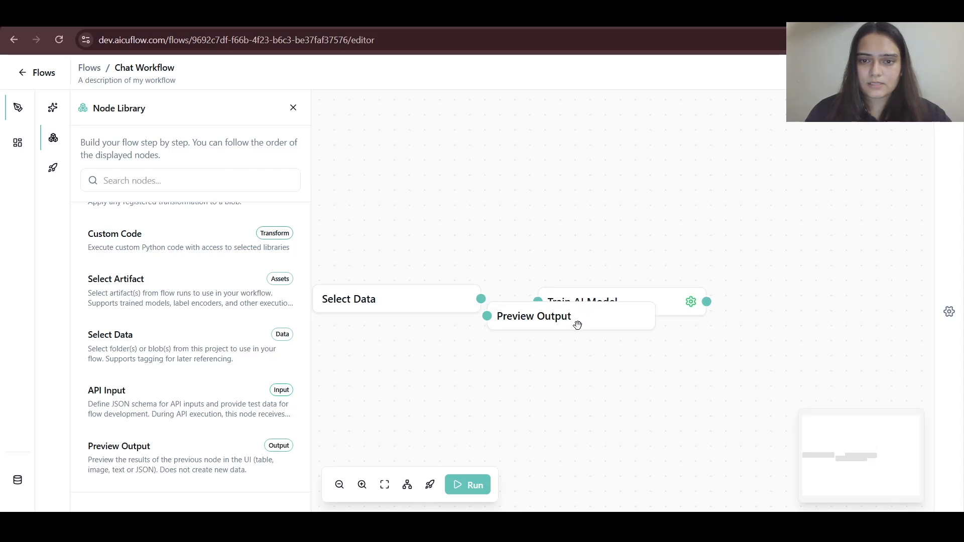
{"action": "left_click_drag", "start_coordinate": [578, 325], "coordinate": [848, 310]}
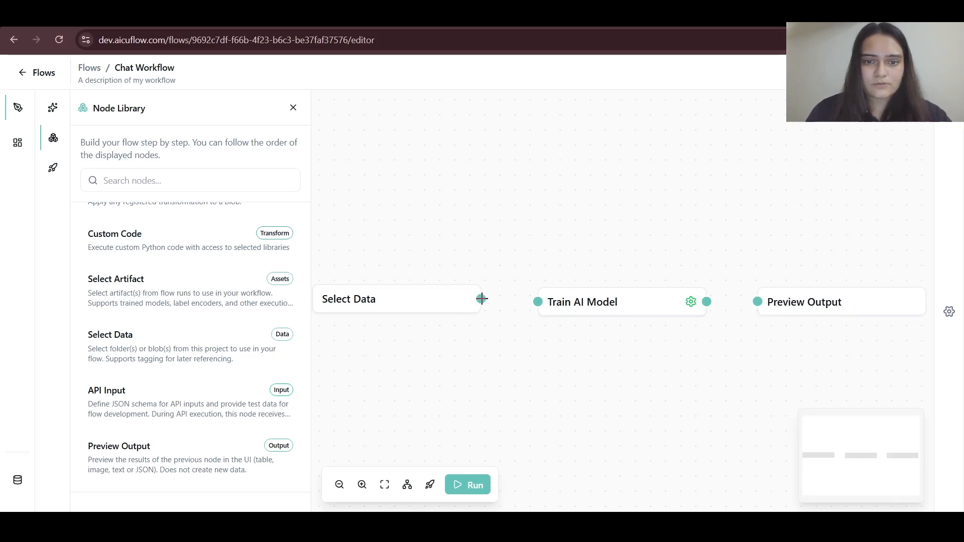
{"action": "left_click_drag", "start_coordinate": [482, 298], "coordinate": [538, 302]}
{"action": "left_click_drag", "start_coordinate": [708, 303], "coordinate": [758, 302]}
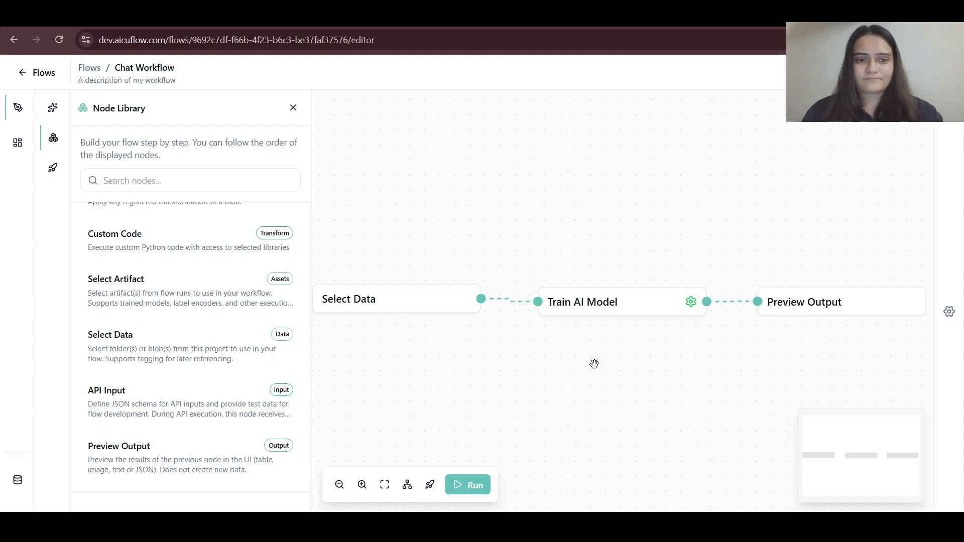
- Save the uploaded births CSV file as the Select Data node's data selection
{"action": "left_click", "coordinate": [426, 303]}
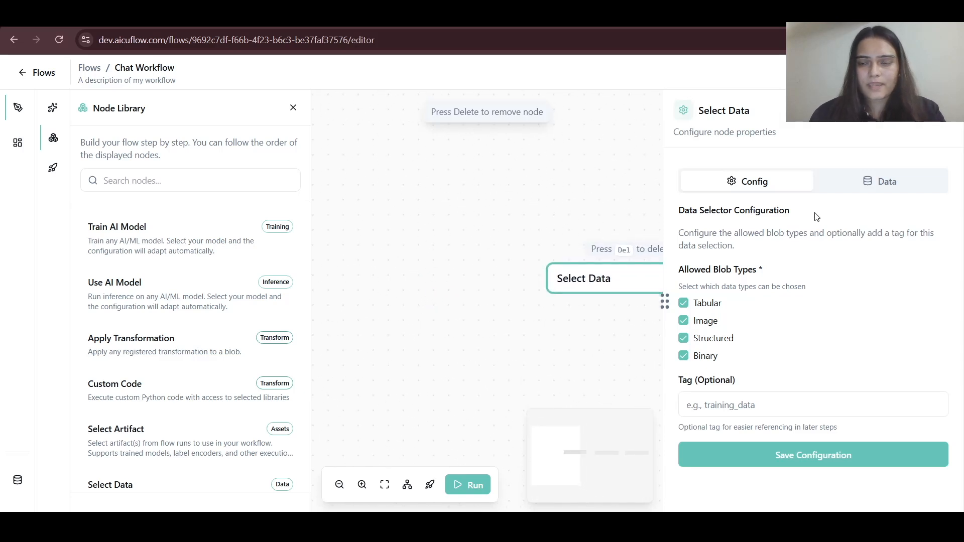
{"action": "left_click", "coordinate": [885, 180]}
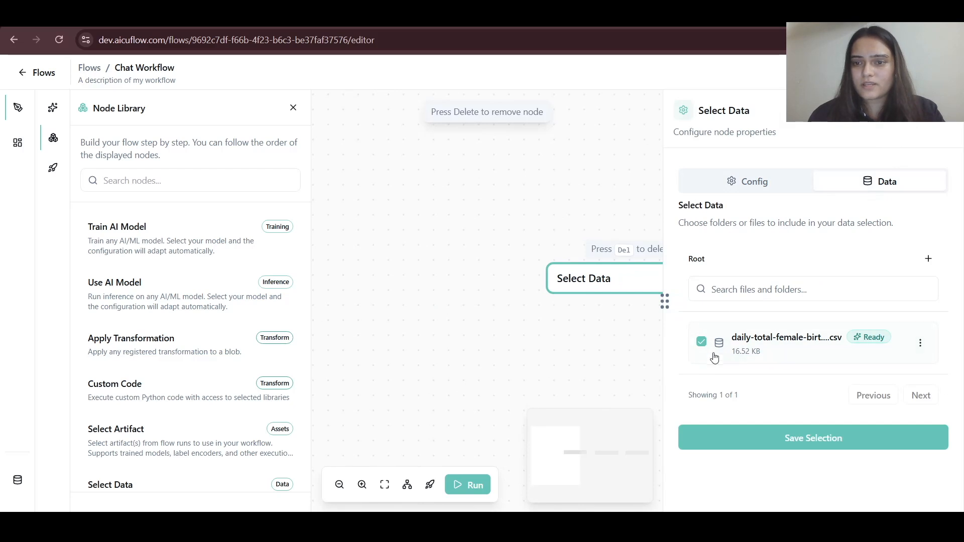
{"action": "left_click", "coordinate": [742, 442]}
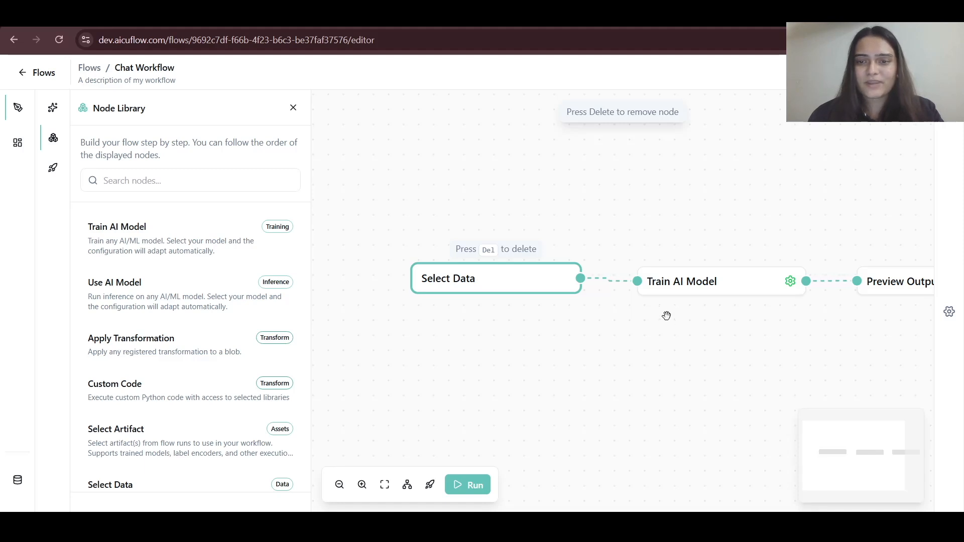
- Set up the Train AI Model node with category Tabular, task type Time Series Forecasting and model Prophet, and save
{"action": "left_click", "coordinate": [685, 284]}
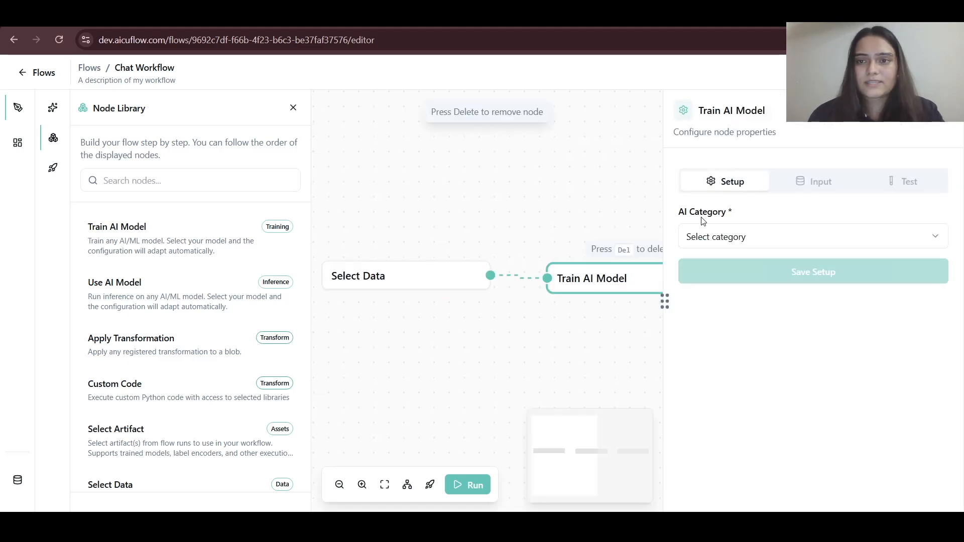
{"action": "left_click", "coordinate": [794, 237]}
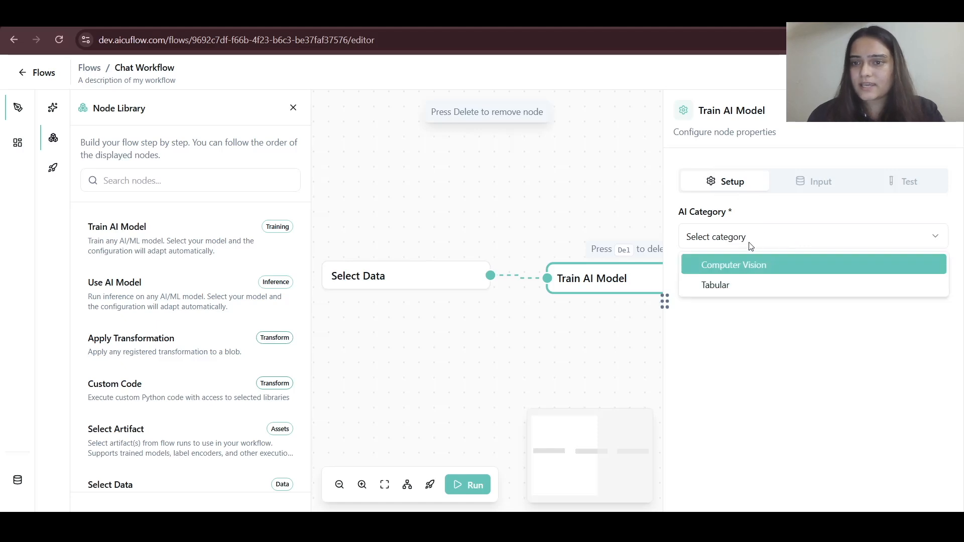
{"action": "left_click", "coordinate": [730, 288]}
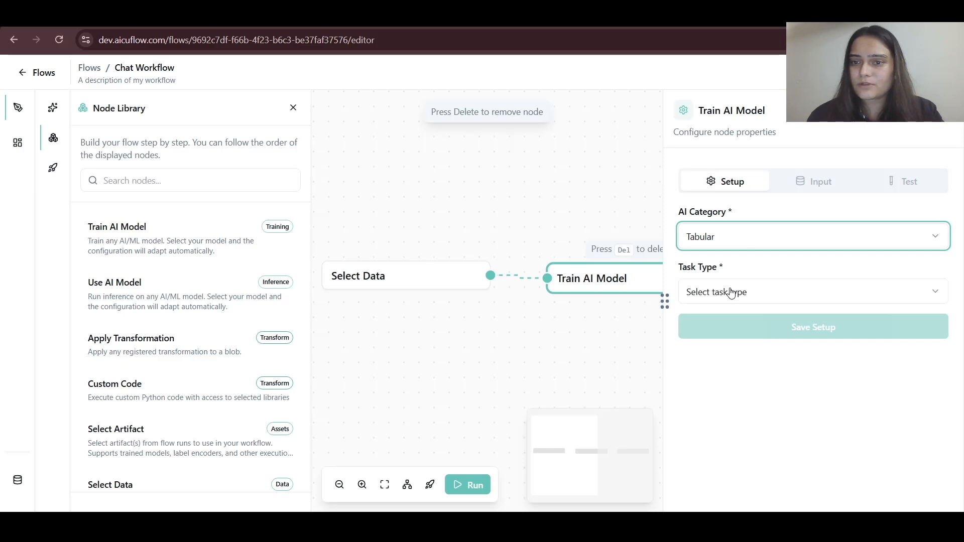
{"action": "left_click", "coordinate": [768, 295]}
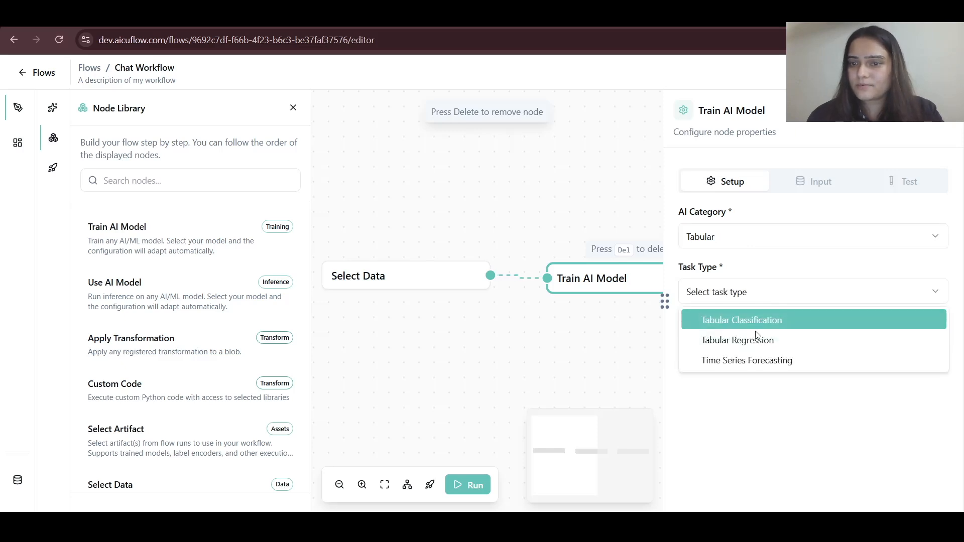
{"action": "left_click", "coordinate": [751, 361]}
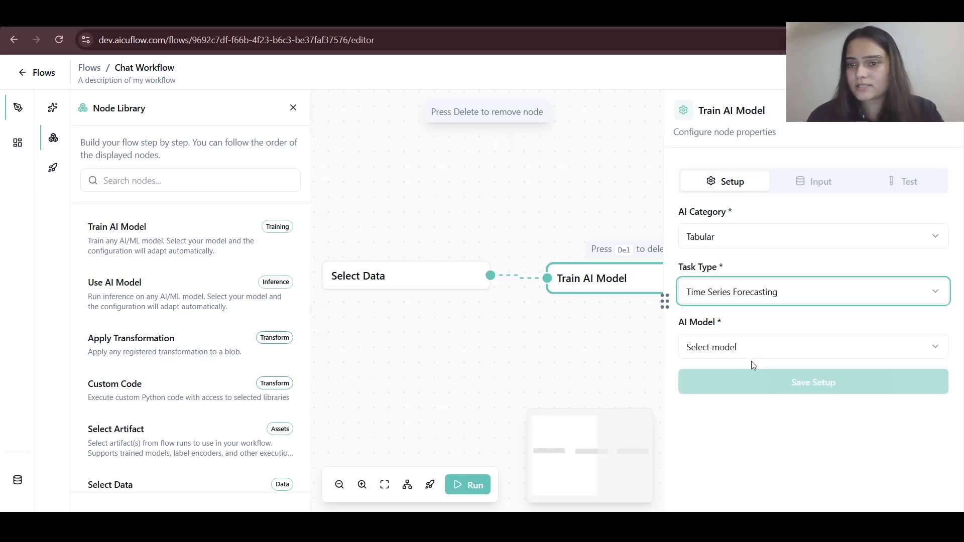
{"action": "left_click", "coordinate": [756, 351]}
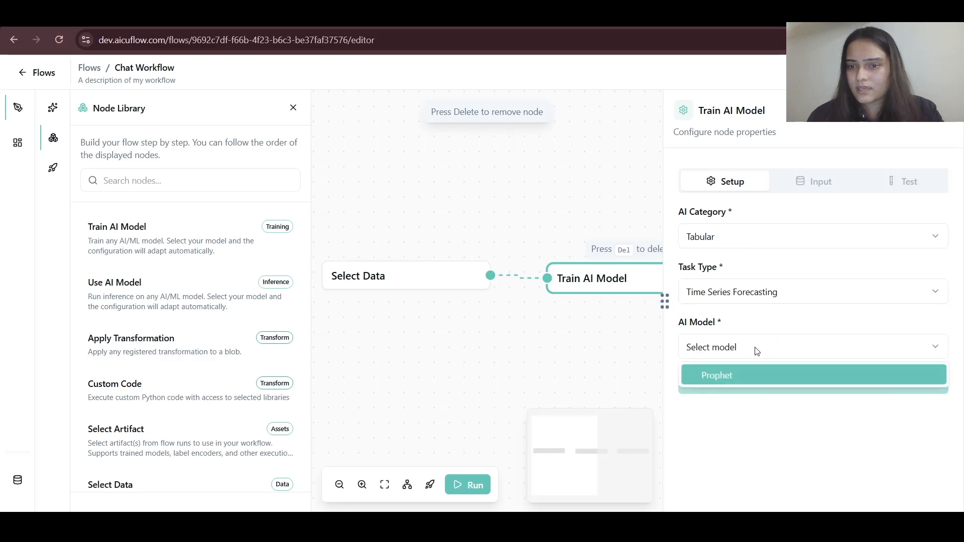
{"action": "left_click", "coordinate": [741, 373]}
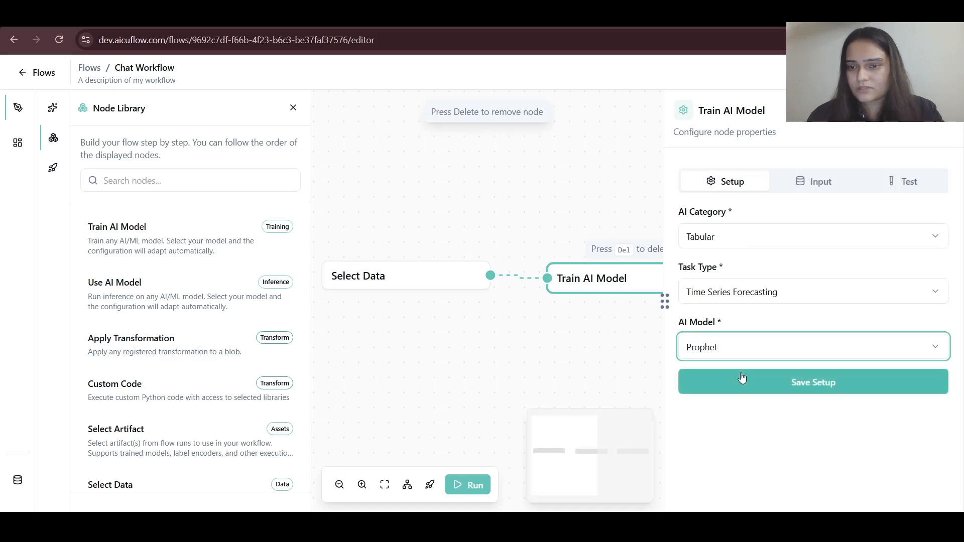
{"action": "left_click", "coordinate": [794, 386]}
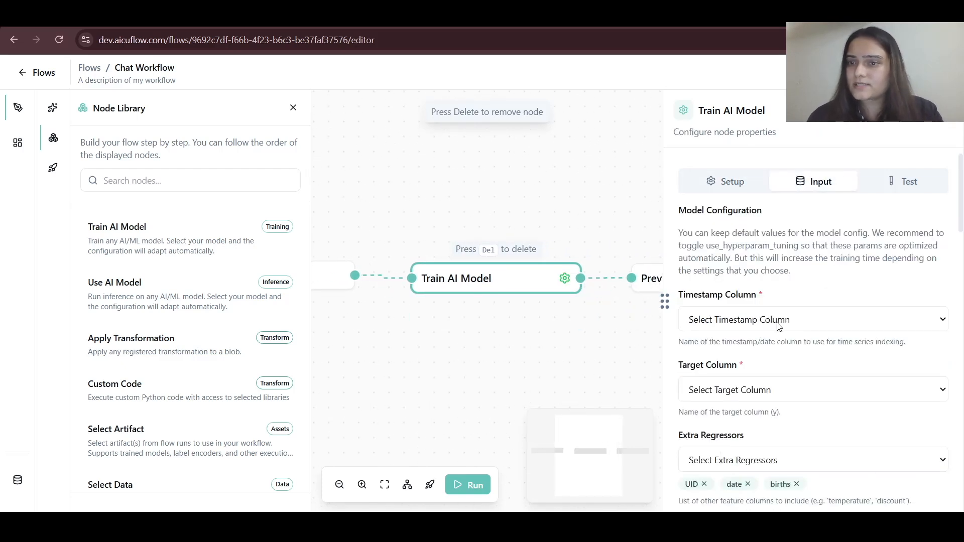
- Set the model's timestamp column to date and its target column to births
{"action": "scroll", "coordinate": [778, 326], "scroll_direction": "down", "scroll_amount": 1}
{"action": "scroll", "coordinate": [779, 329], "scroll_direction": "up", "scroll_amount": 1}
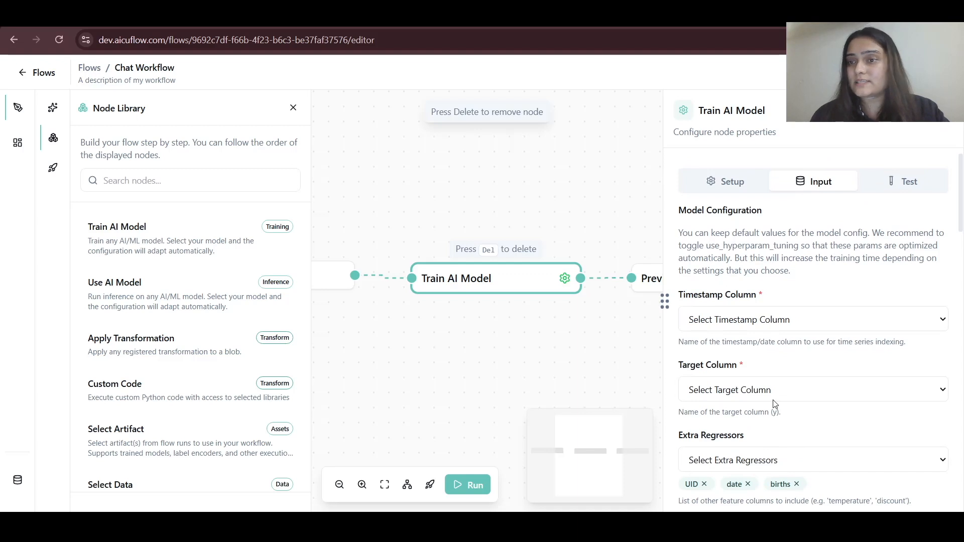
{"action": "scroll", "coordinate": [774, 405], "scroll_direction": "down", "scroll_amount": 1}
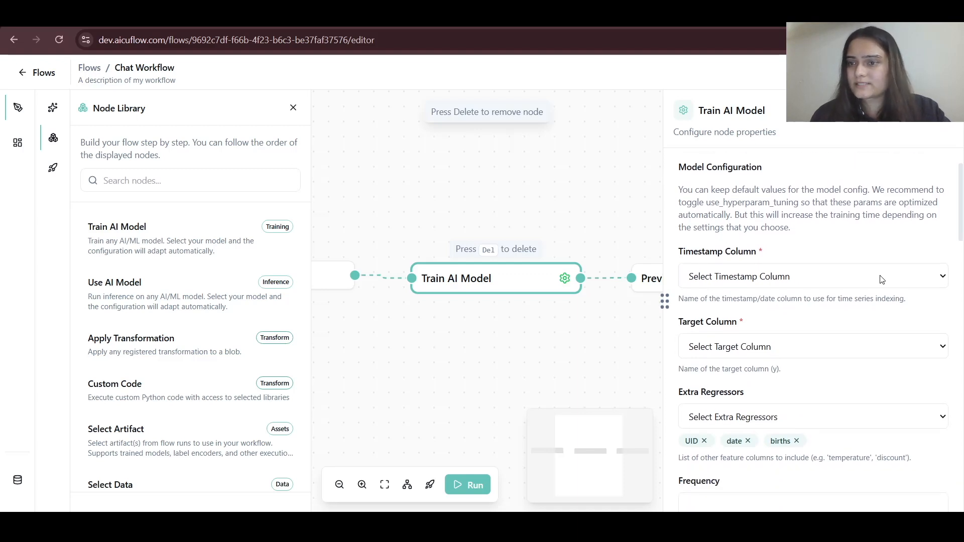
{"action": "left_click", "coordinate": [765, 354]}
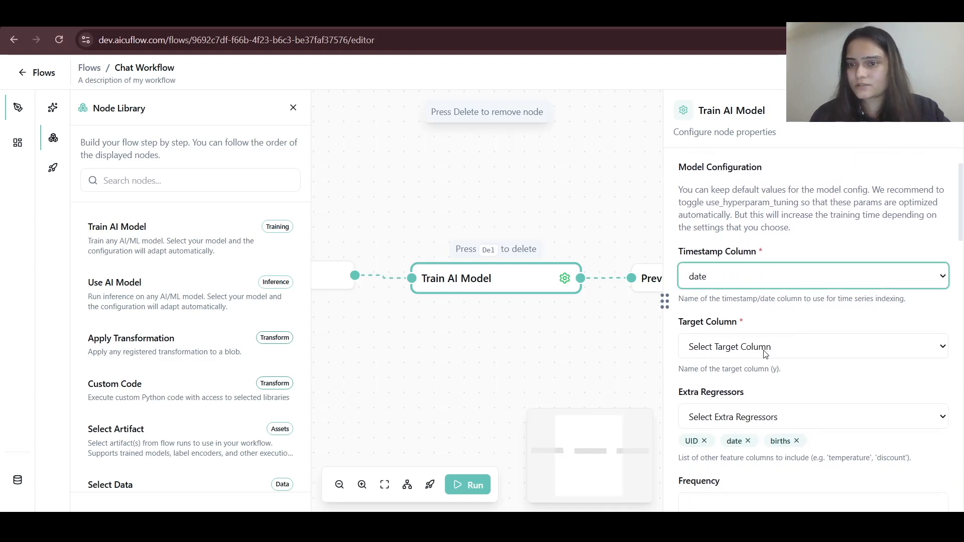
{"action": "scroll", "coordinate": [819, 312], "scroll_direction": "down", "scroll_amount": 2}
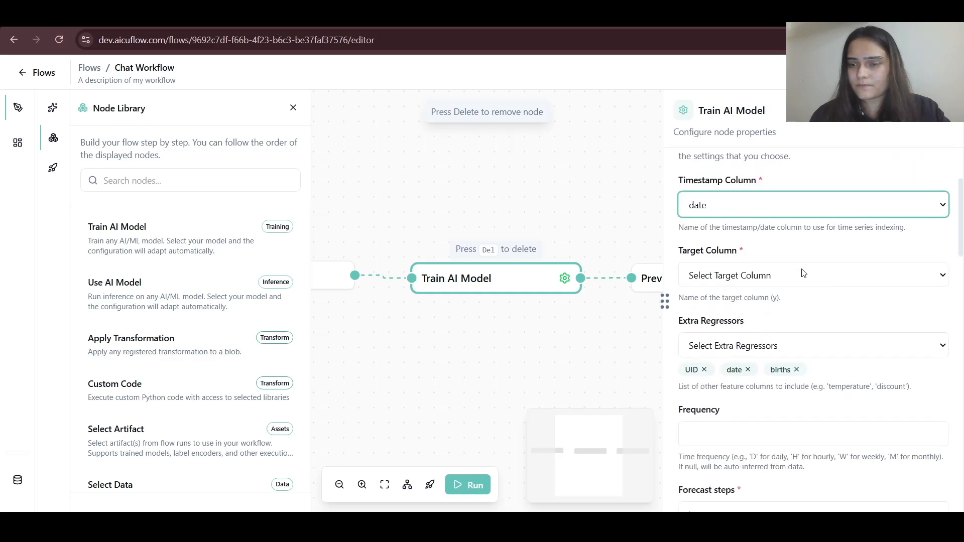
{"action": "left_click", "coordinate": [820, 279]}
{"action": "left_click", "coordinate": [803, 329]}
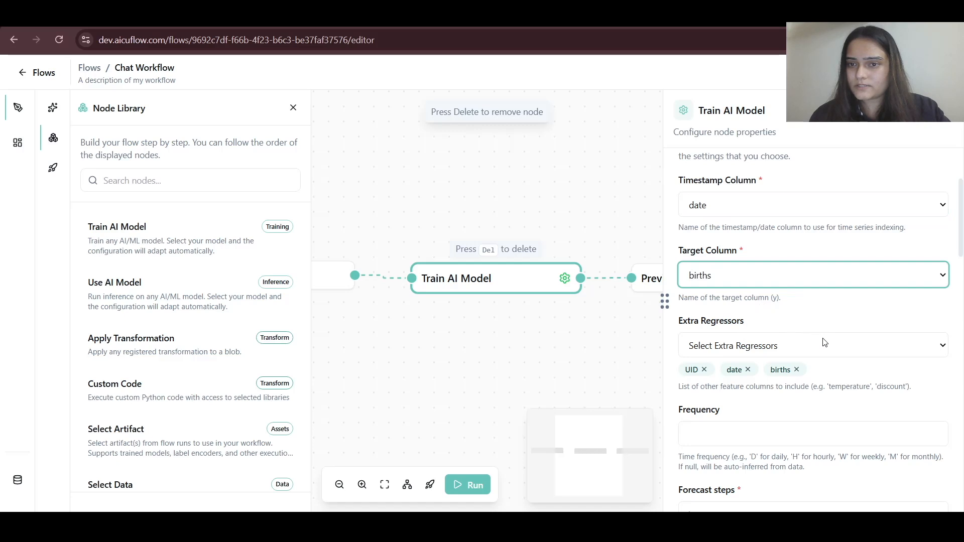
- Remove the extra regressor columns and set the frequency to w
{"action": "scroll", "coordinate": [823, 337], "scroll_direction": "down", "scroll_amount": 2}
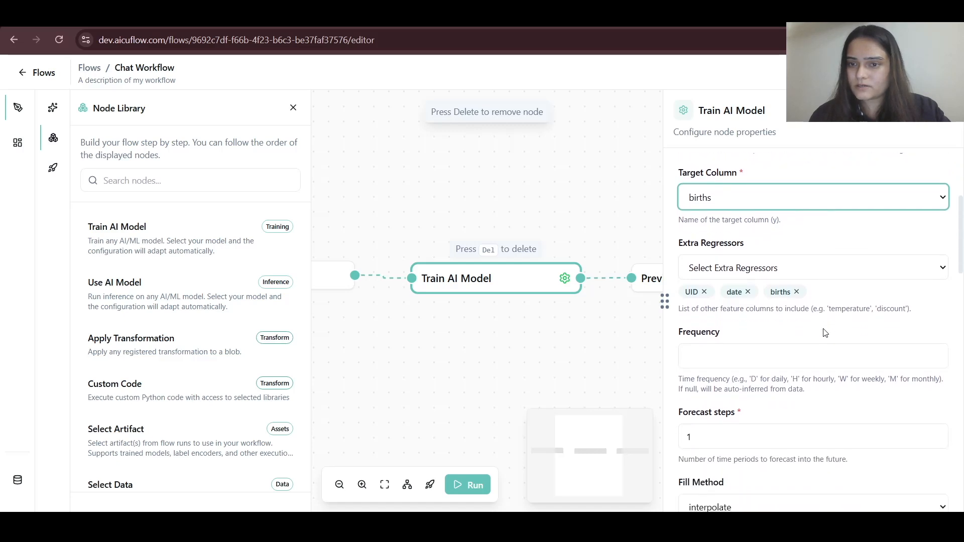
{"action": "left_click", "coordinate": [704, 294]}
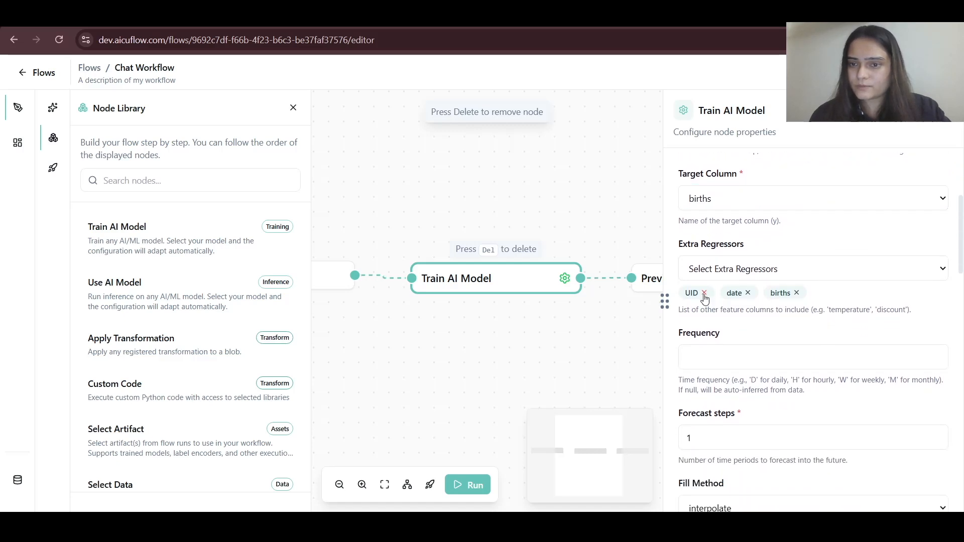
{"action": "left_click", "coordinate": [707, 293]}
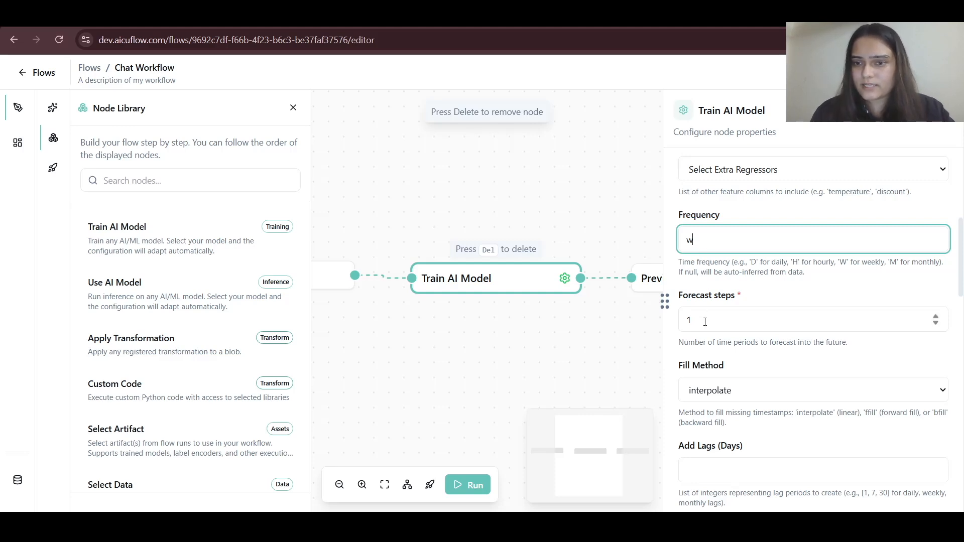
{"action": "scroll", "coordinate": [705, 326], "scroll_direction": "down", "scroll_amount": 2}
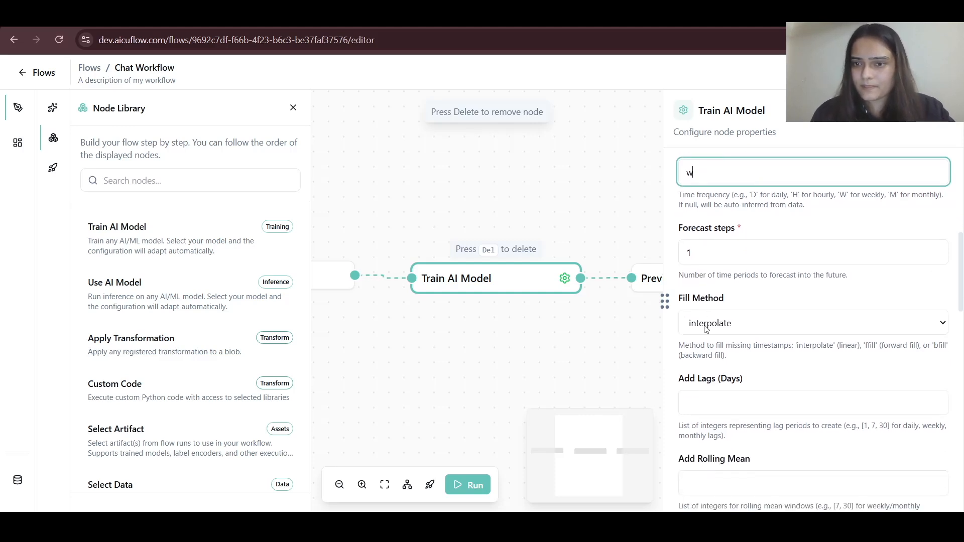
{"action": "scroll", "coordinate": [705, 327], "scroll_direction": "down", "scroll_amount": 4}
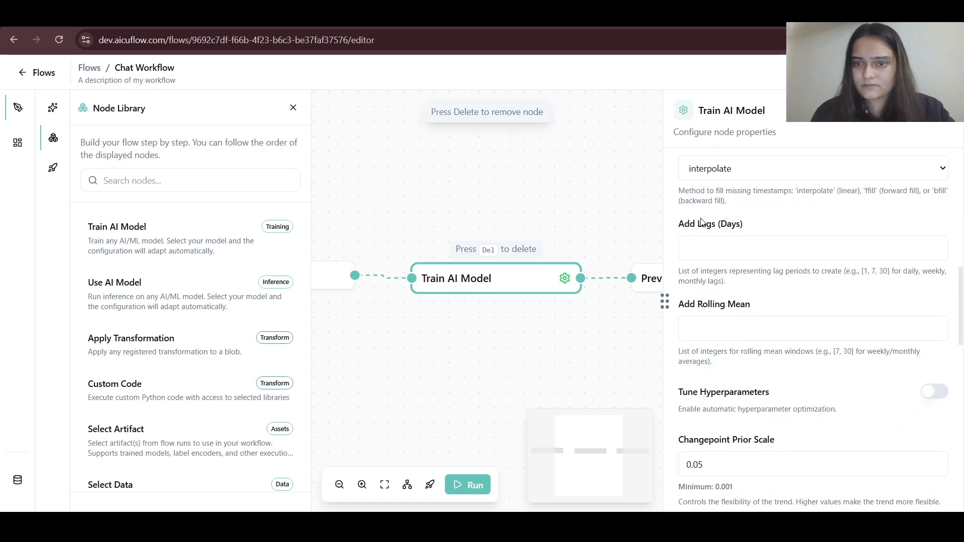
- Set Add Lags (Days) to [7] and save the Train AI Model configuration
{"action": "left_click", "coordinate": [706, 249]}
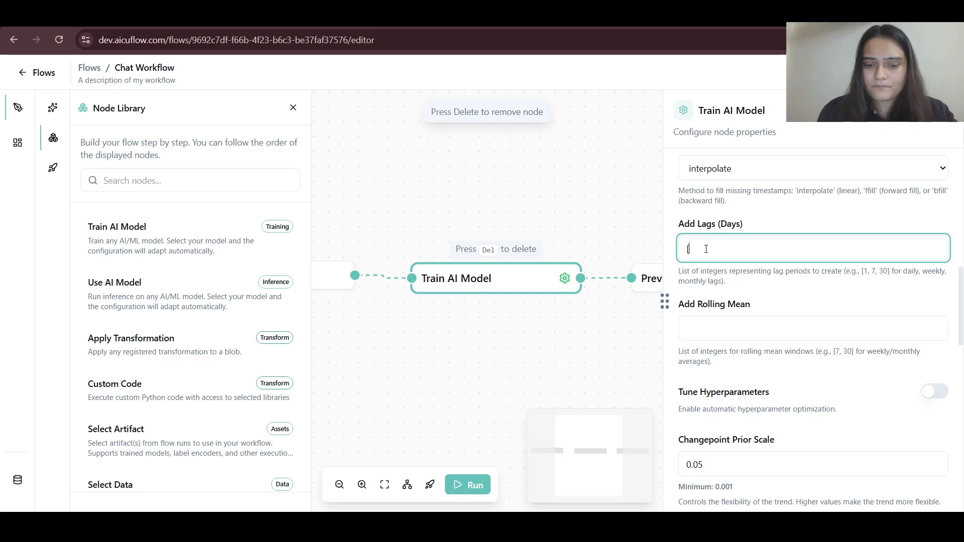
{"action": "scroll", "coordinate": [707, 250], "scroll_direction": "down", "scroll_amount": 2}
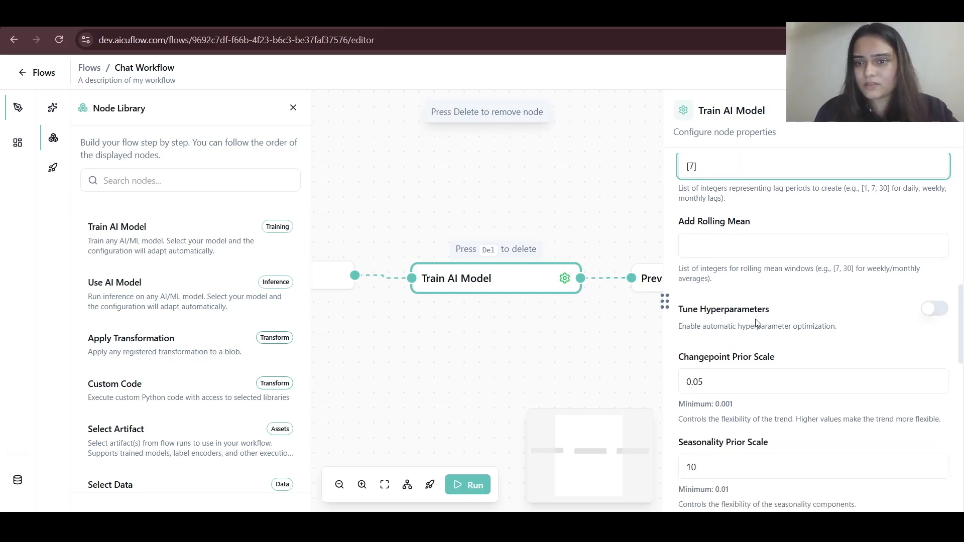
{"action": "scroll", "coordinate": [755, 318], "scroll_direction": "down", "scroll_amount": 9}
{"action": "scroll", "coordinate": [759, 282], "scroll_direction": "up", "scroll_amount": 5}
{"action": "scroll", "coordinate": [760, 282], "scroll_direction": "down", "scroll_amount": 4}
{"action": "scroll", "coordinate": [760, 281], "scroll_direction": "down", "scroll_amount": 8}
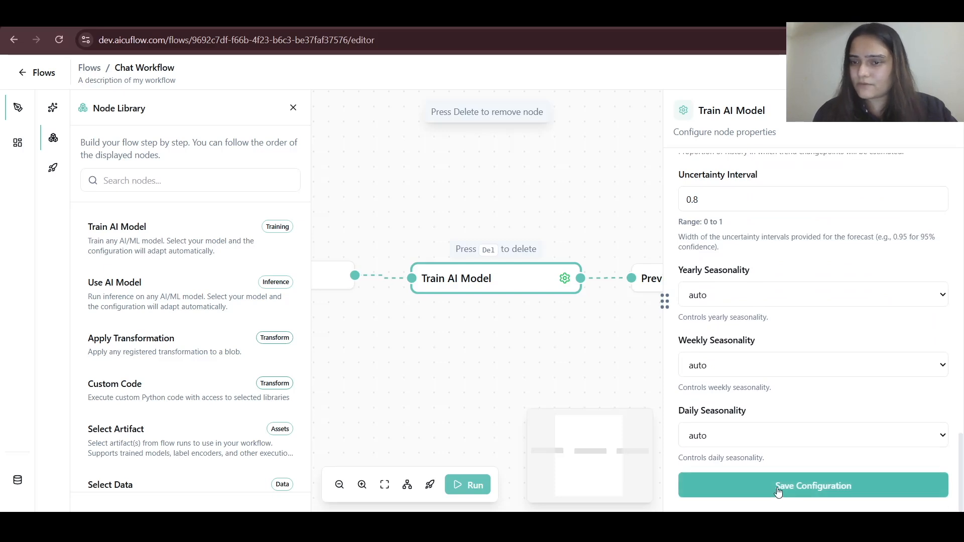
{"action": "left_click", "coordinate": [778, 492]}
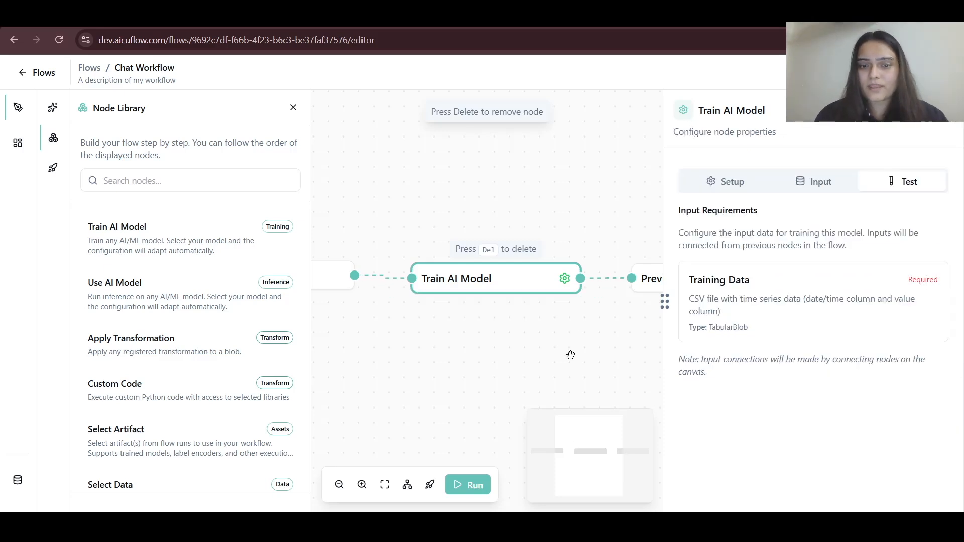
- Run the workflow and review the JSON output in the Preview Output node
{"action": "left_click", "coordinate": [475, 486]}
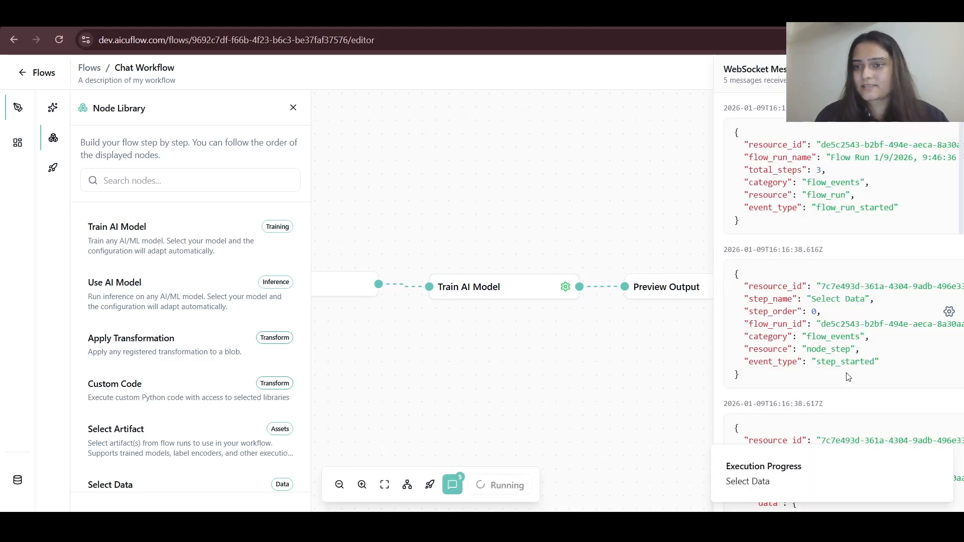
{"action": "scroll", "coordinate": [798, 362], "scroll_direction": "down", "scroll_amount": 10}
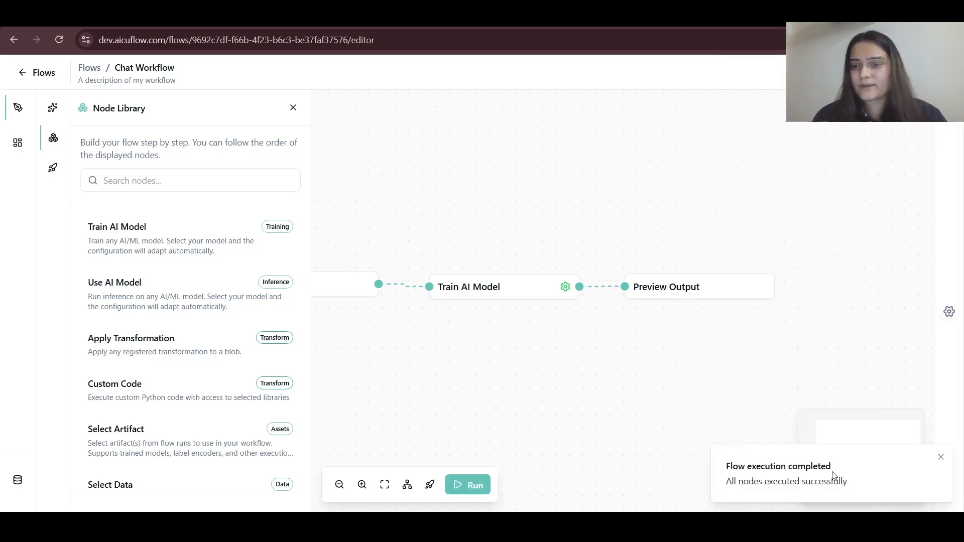
{"action": "left_click", "coordinate": [671, 287]}
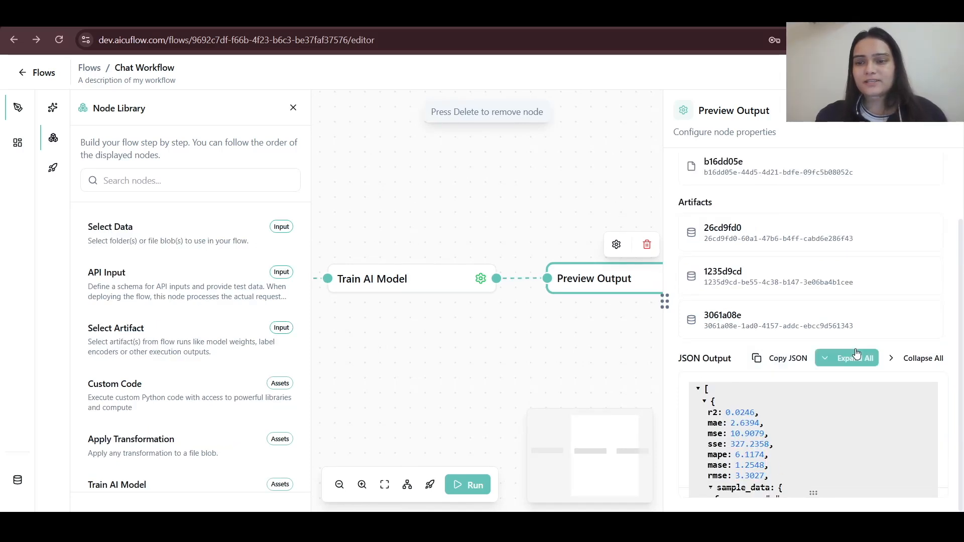
{"action": "scroll", "coordinate": [794, 456], "scroll_direction": "down", "scroll_amount": 5}
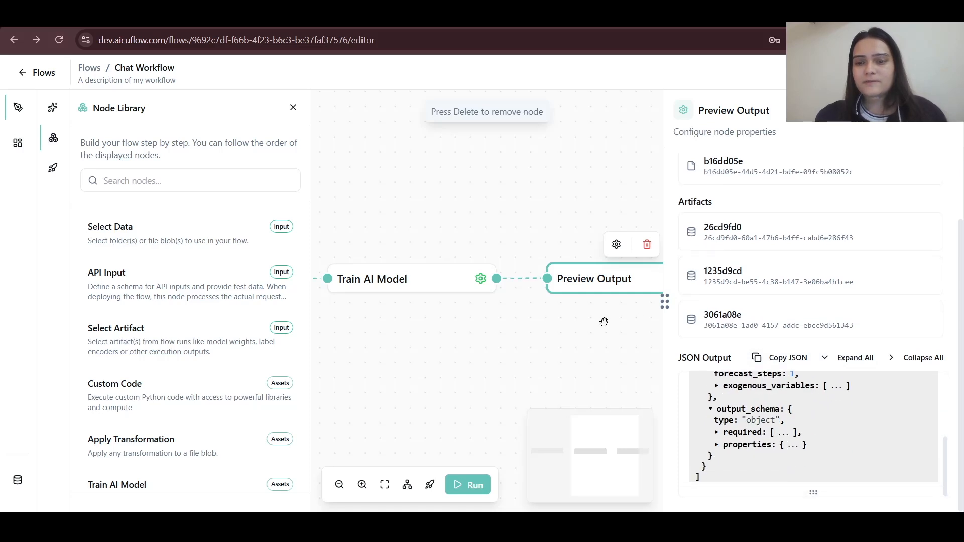
- Open training_metrics.json in the data storage, then return to the flow editor
{"action": "left_click", "coordinate": [18, 483]}
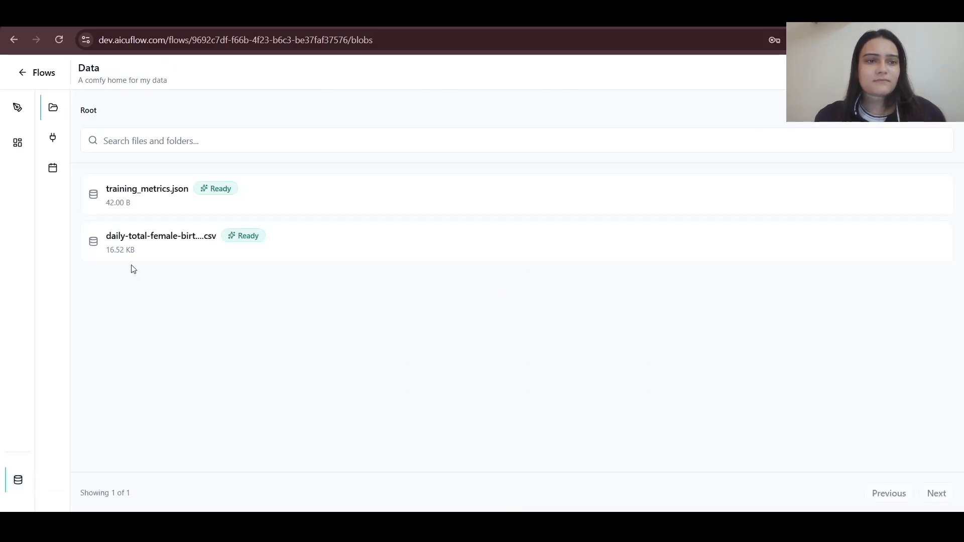
{"action": "left_click", "coordinate": [222, 207]}
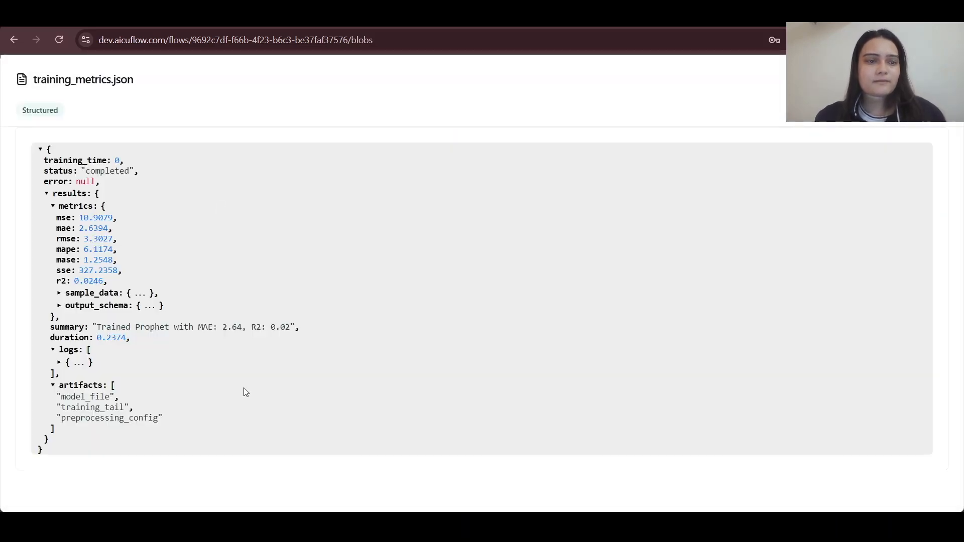
{"action": "left_click", "coordinate": [15, 40]}
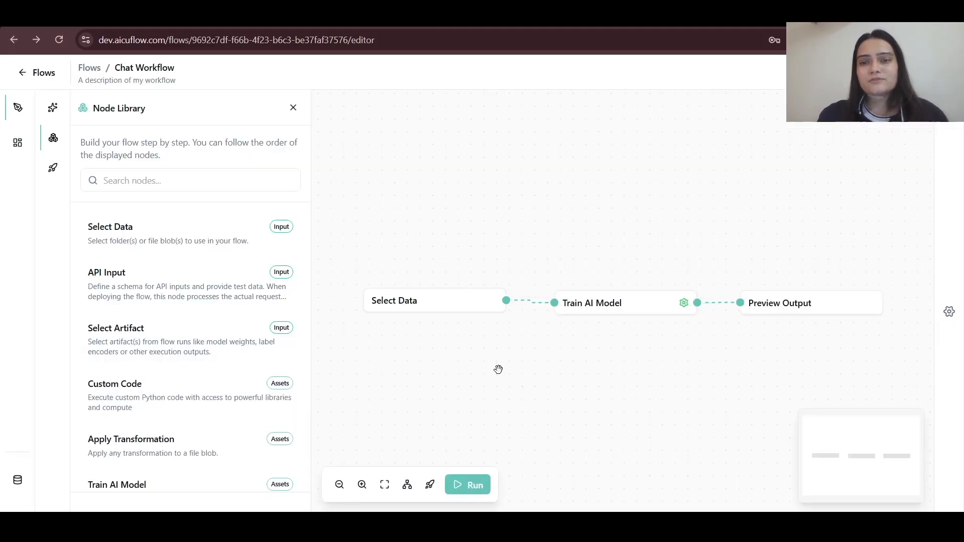